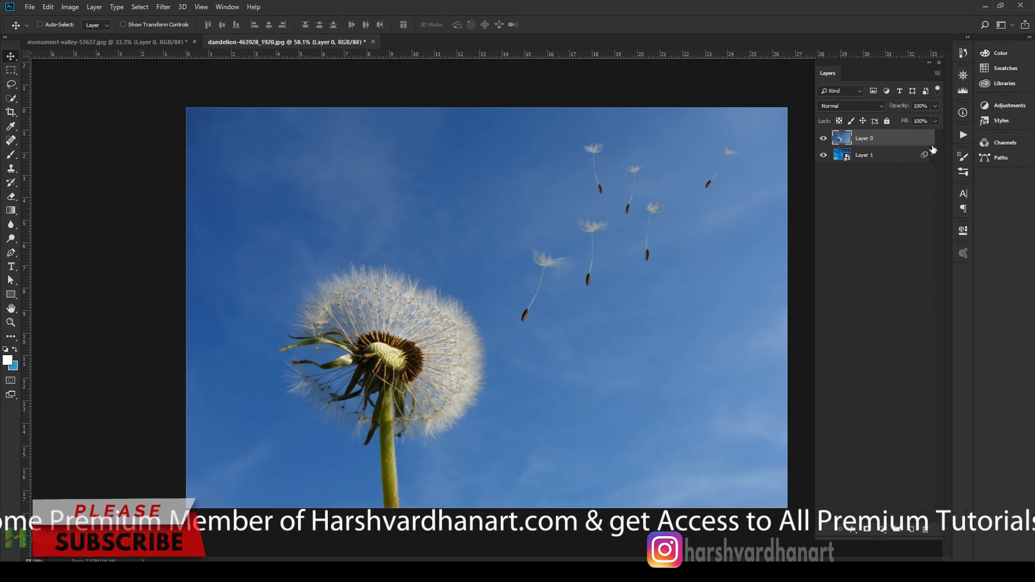
- Open Layer 0's blending options and examine the channel choices offered for Blend If
{"action": "key", "text": "super+plus"}
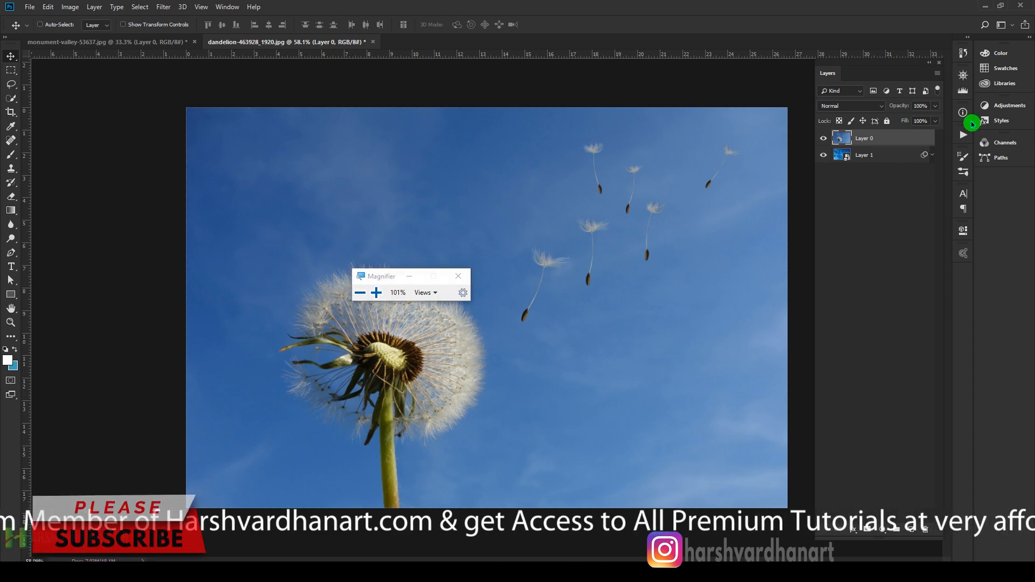
{"action": "key", "text": "super+plus"}
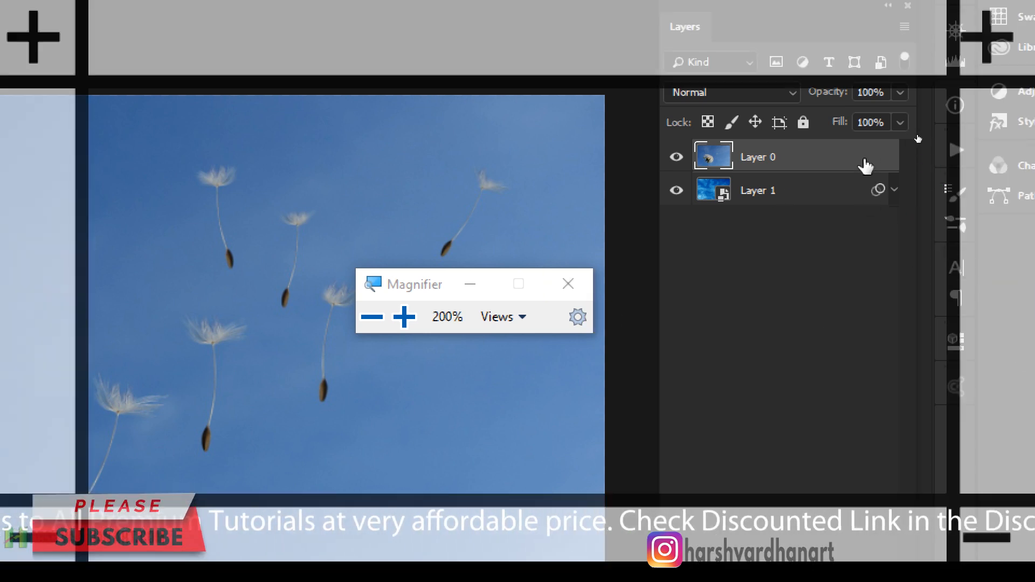
{"action": "double_click", "coordinate": [881, 154]}
{"action": "key", "text": "super+minus"}
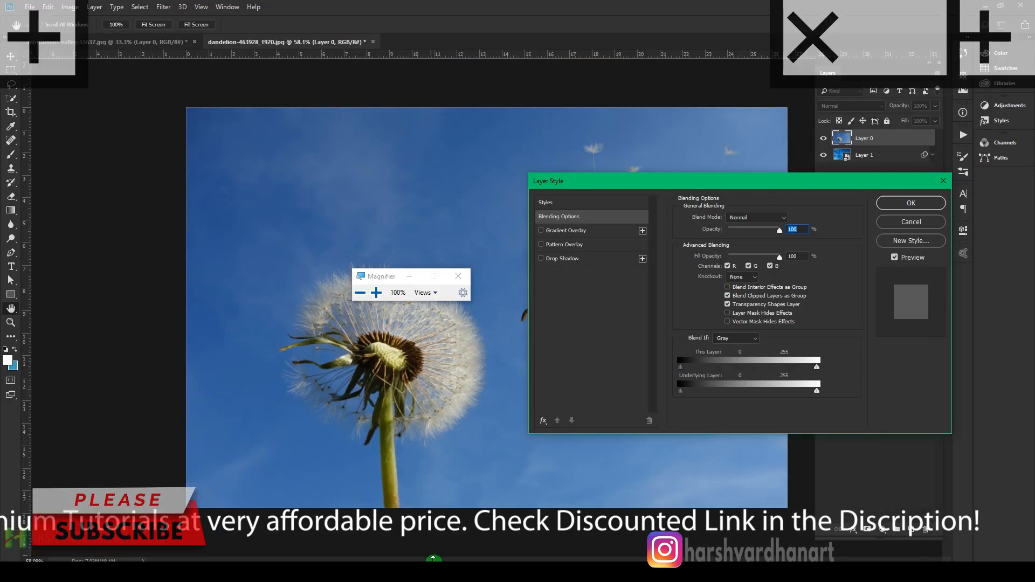
{"action": "key", "text": "super+plus"}
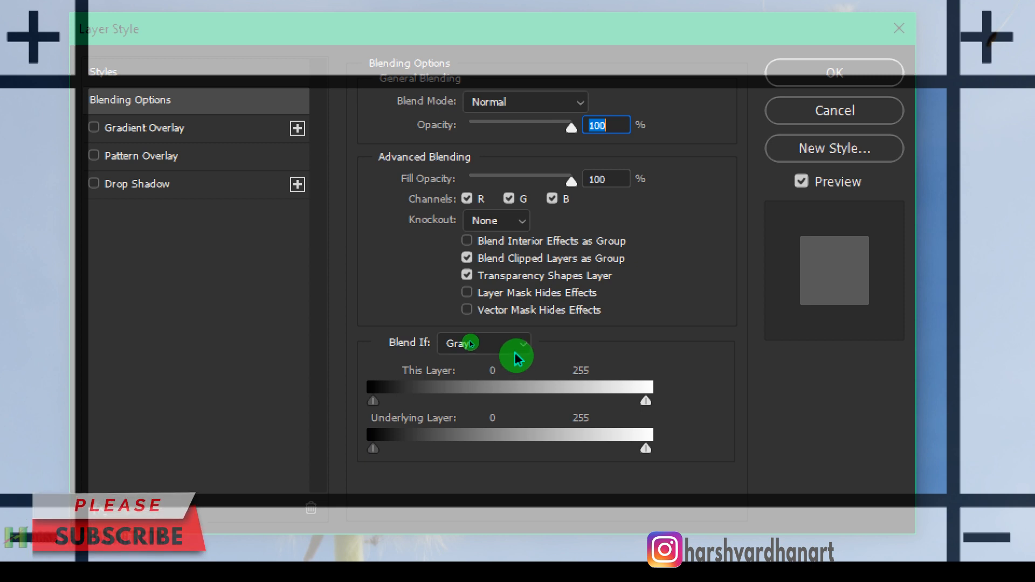
{"action": "left_click", "coordinate": [515, 347]}
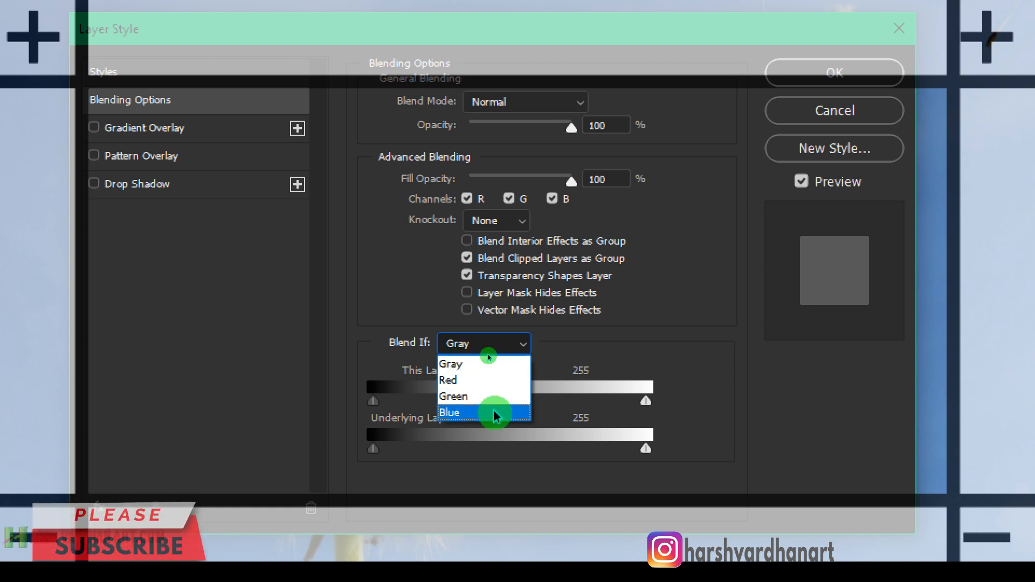
{"action": "left_click", "coordinate": [573, 356]}
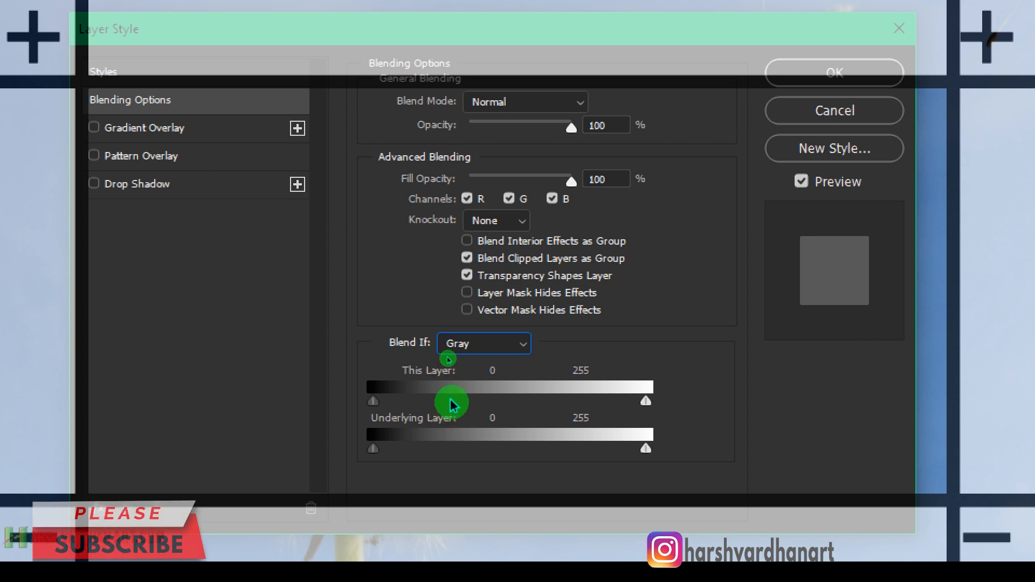
{"action": "left_click", "coordinate": [510, 350]}
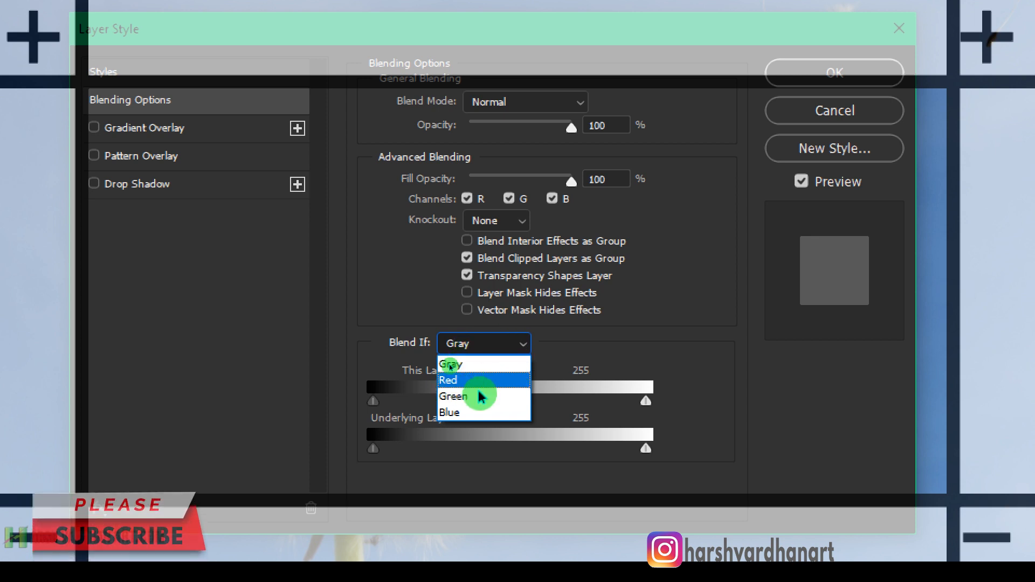
{"action": "left_click", "coordinate": [468, 413]}
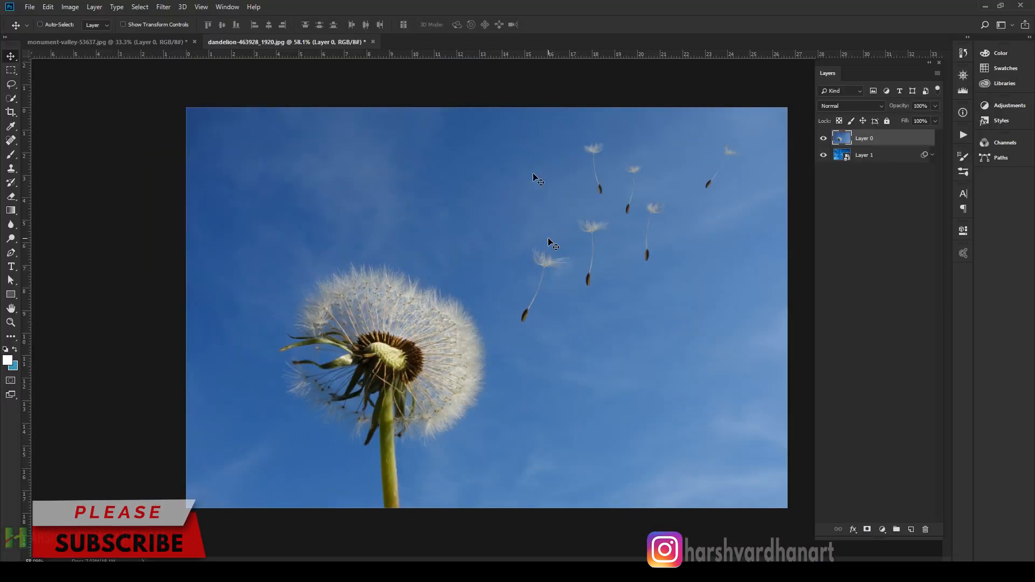
- Compare Layer 0 with the sky beneath it and set Layer 0's Blend If channel to Blue
{"action": "left_click", "coordinate": [823, 139]}
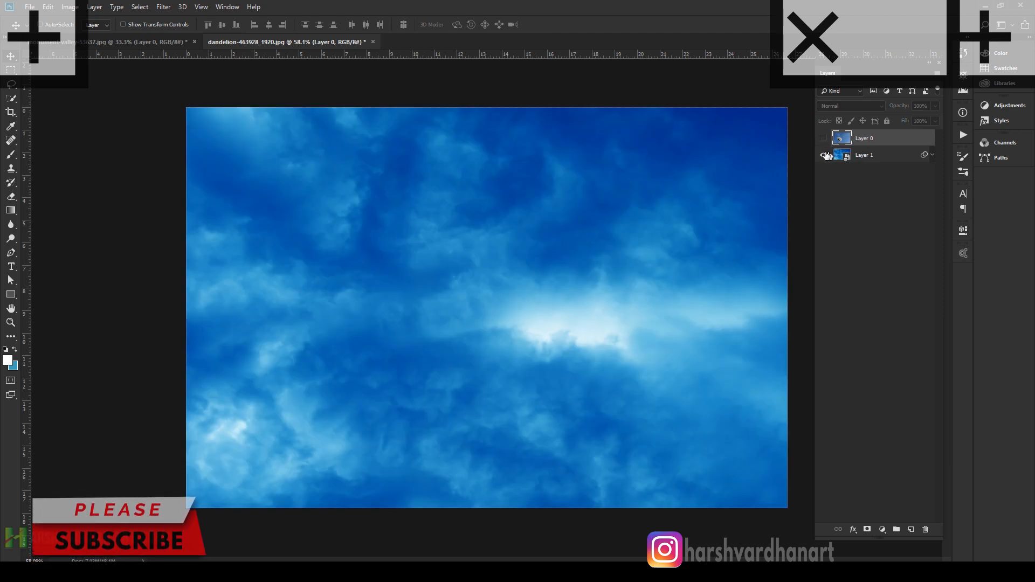
{"action": "left_click", "coordinate": [826, 141]}
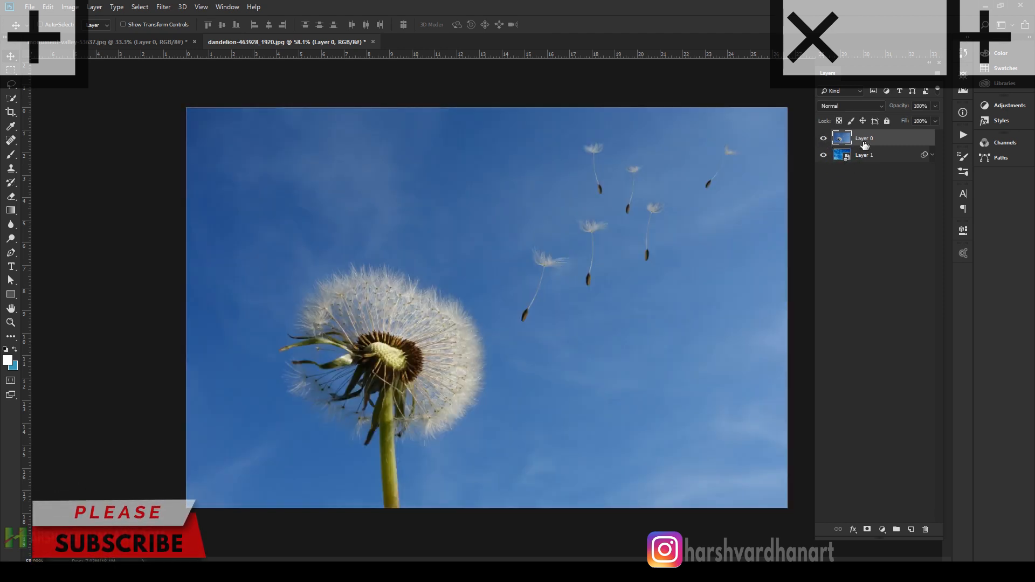
{"action": "double_click", "coordinate": [920, 146]}
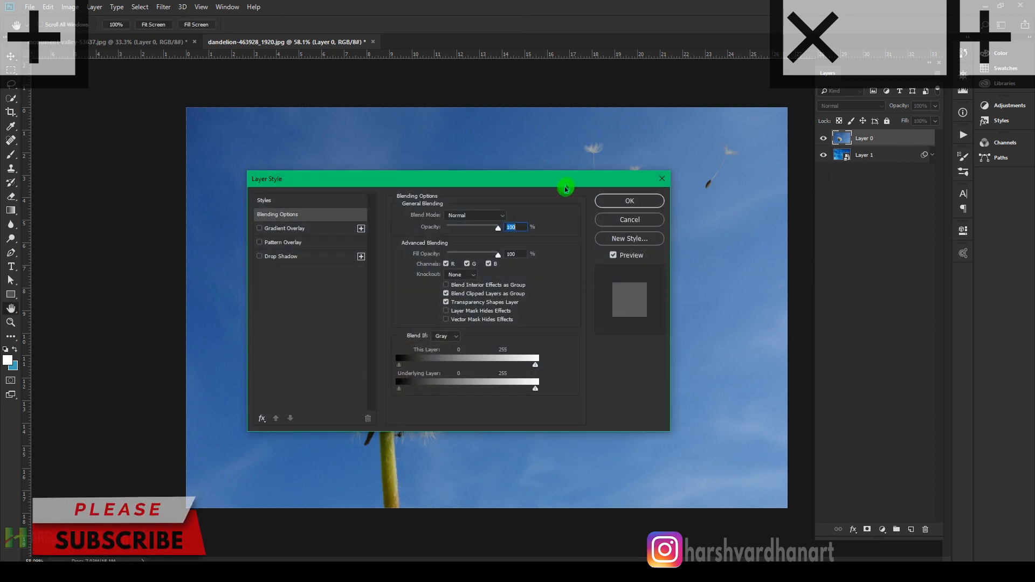
{"action": "left_click_drag", "start_coordinate": [566, 188], "coordinate": [911, 226]}
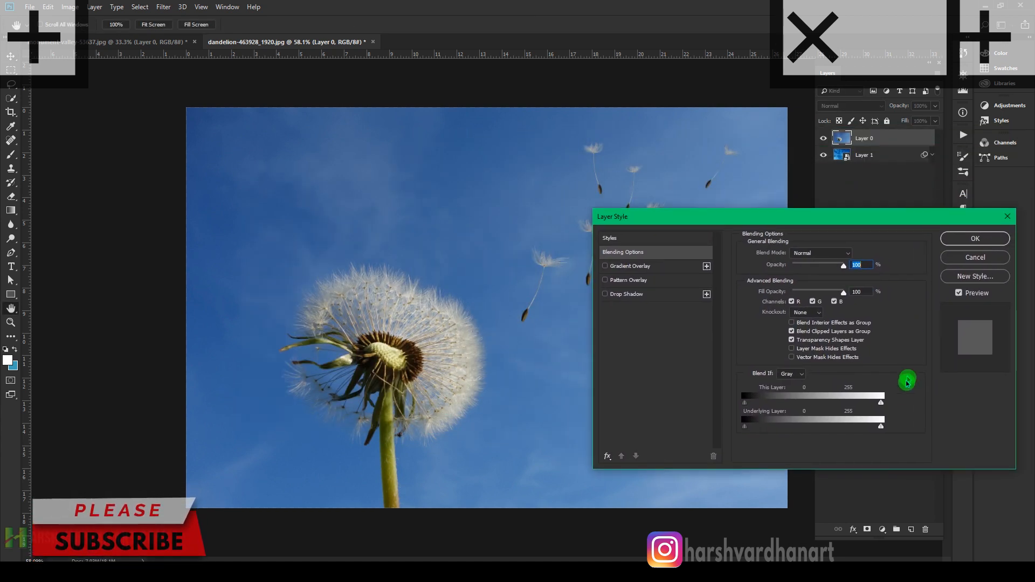
{"action": "left_click", "coordinate": [792, 374]}
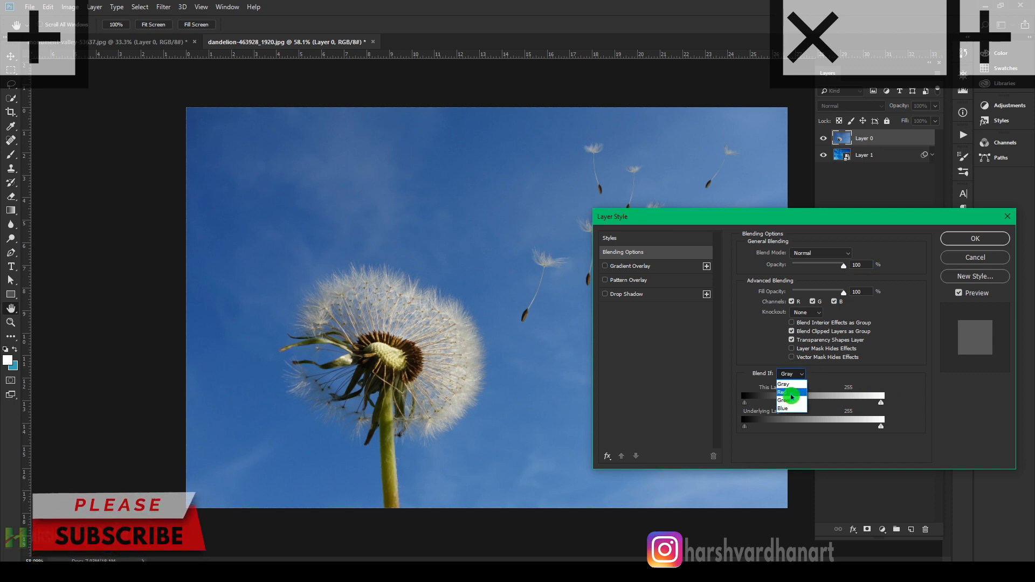
{"action": "left_click", "coordinate": [786, 408]}
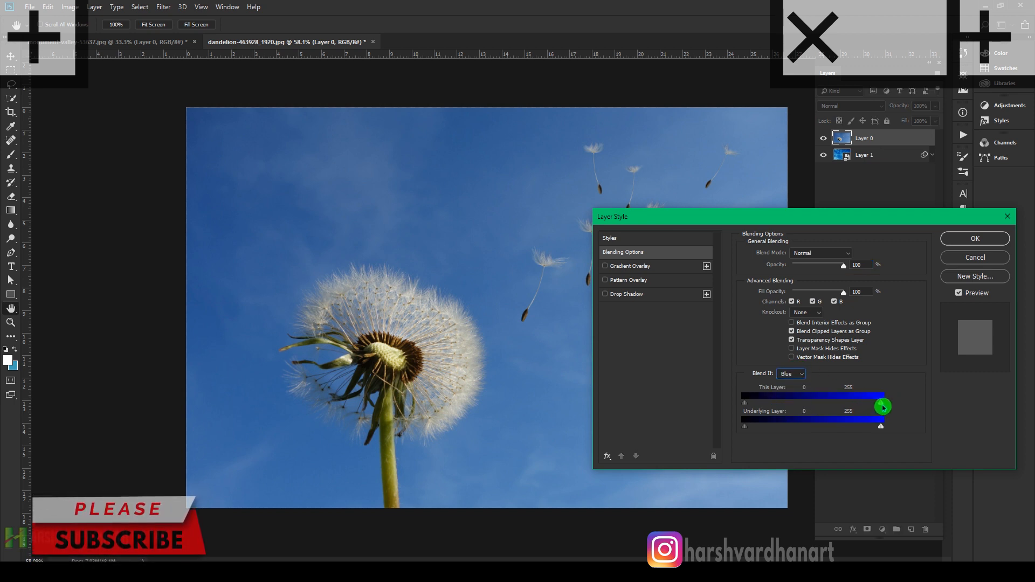
- Try lowering the This Layer highlight limit to 120 to hide Layer 0's sky, and return it to 255
{"action": "left_click_drag", "start_coordinate": [881, 405], "coordinate": [808, 404]}
{"action": "left_click_drag", "start_coordinate": [746, 220], "coordinate": [810, 200]}
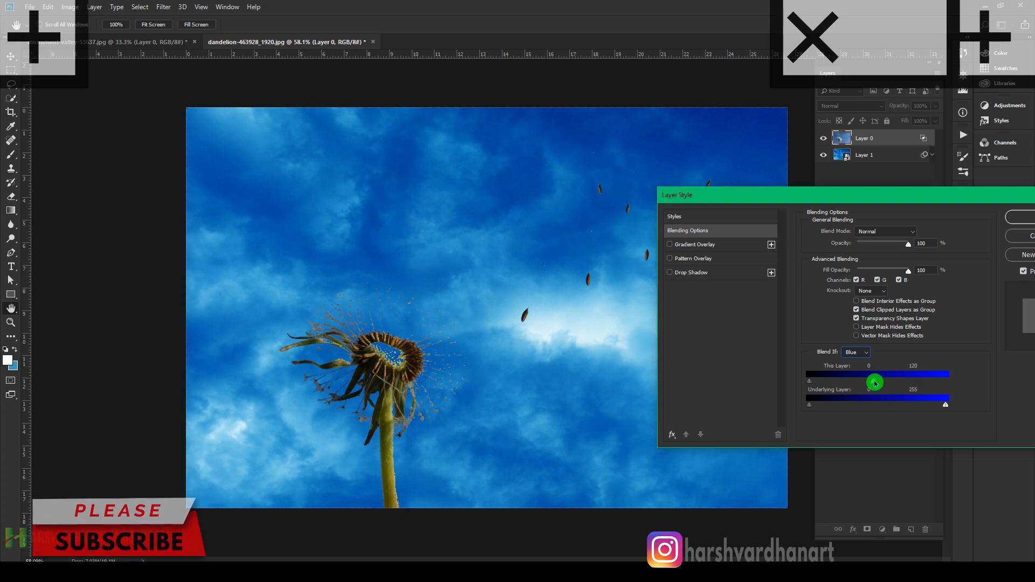
{"action": "left_click_drag", "start_coordinate": [873, 383], "coordinate": [934, 394]}
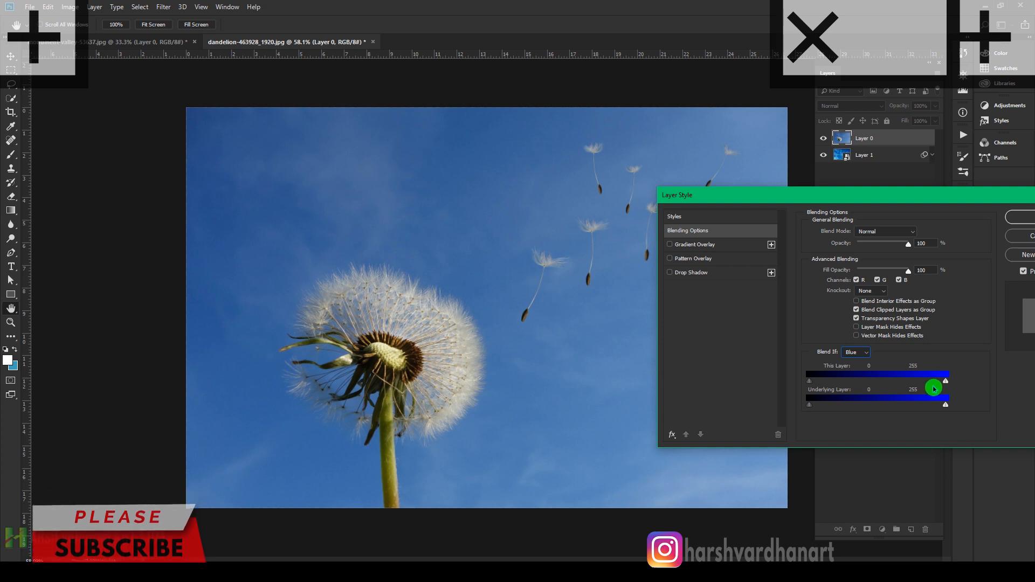
- Split the This Layer highlight slider, set its lower half to about 83, reduce the upper half slightly, and apply the blending
{"action": "left_click", "coordinate": [946, 384], "text": "alt"}
{"action": "left_click_drag", "start_coordinate": [944, 385], "coordinate": [850, 371]}
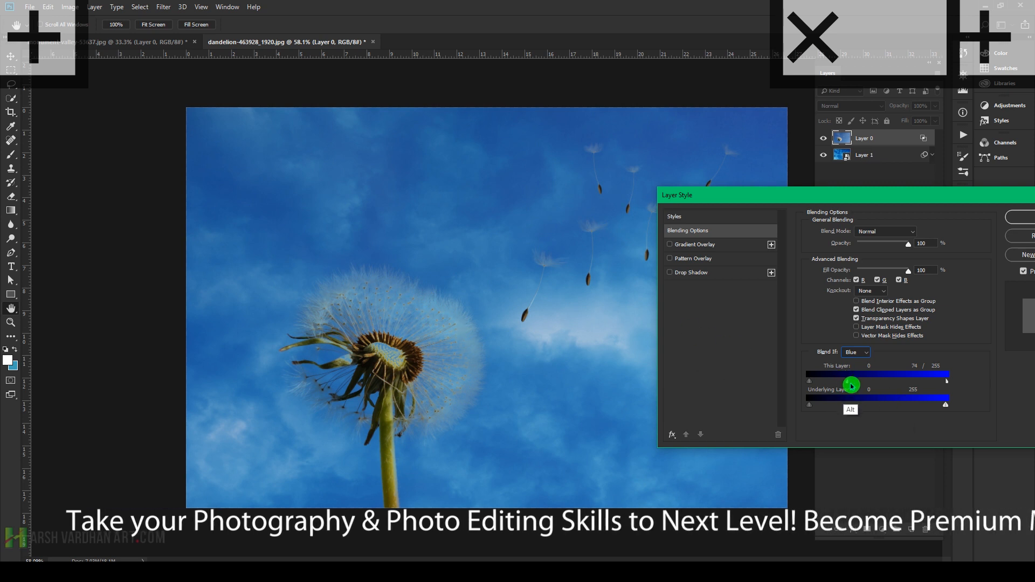
{"action": "left_click_drag", "start_coordinate": [851, 386], "coordinate": [851, 386]}
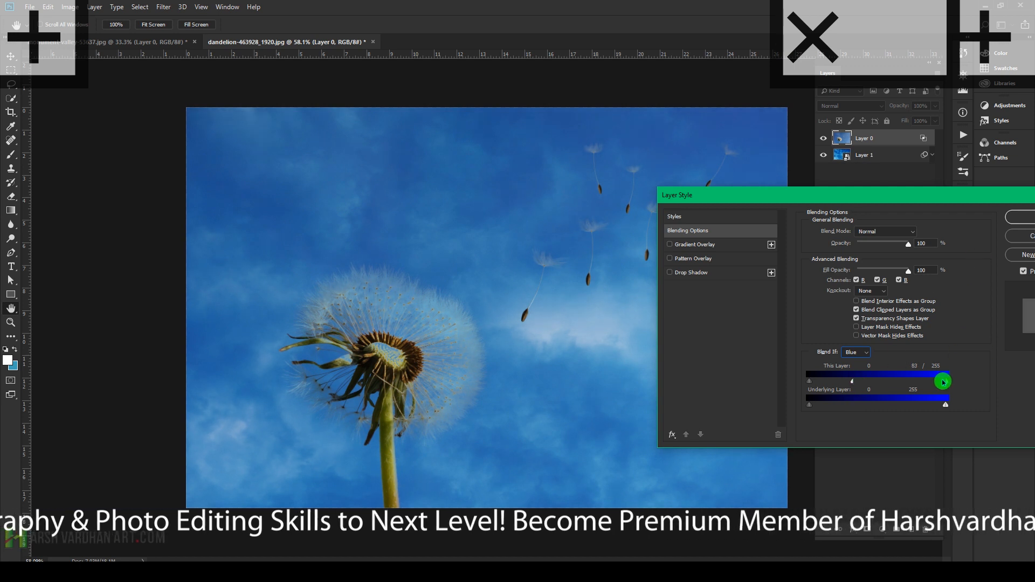
{"action": "mouse_move", "coordinate": [943, 382]}
{"action": "left_mouse_down"}
{"action": "mouse_move", "coordinate": [920, 388]}
{"action": "mouse_move", "coordinate": [937, 387]}
{"action": "mouse_move", "coordinate": [929, 383]}
{"action": "left_mouse_up"}
{"action": "left_click", "coordinate": [1029, 217]}
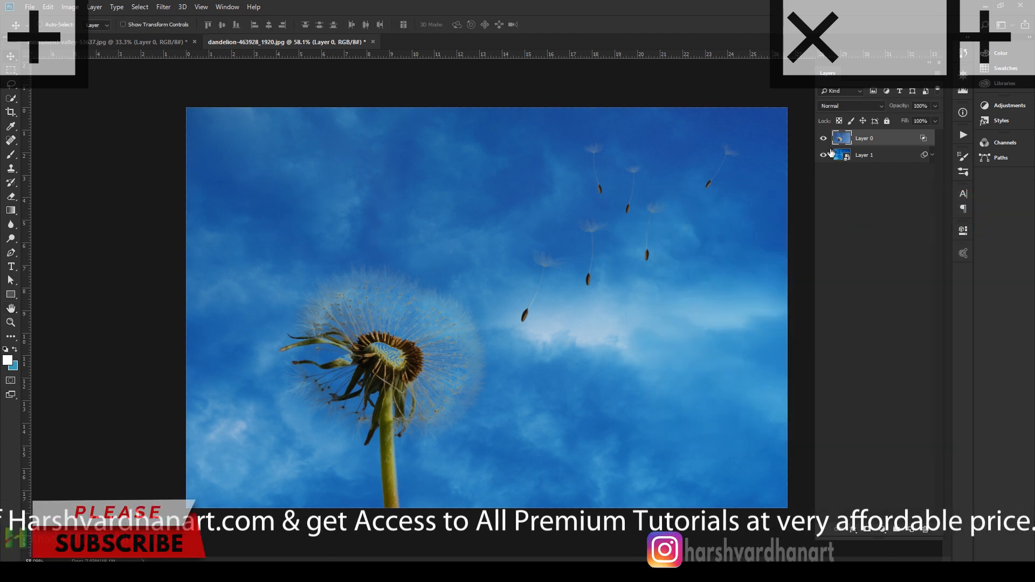
{"action": "left_click", "coordinate": [862, 156]}
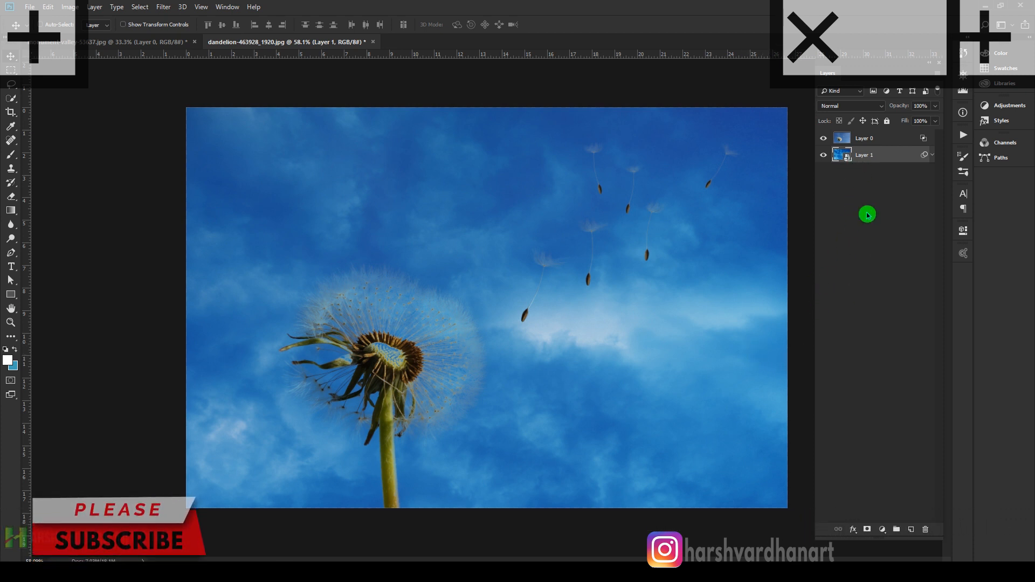
{"action": "key", "text": "ctrl+l"}
{"action": "mouse_move", "coordinate": [790, 335]}
{"action": "left_mouse_down"}
{"action": "mouse_move", "coordinate": [813, 337]}
{"action": "mouse_move", "coordinate": [789, 335]}
{"action": "left_mouse_up"}
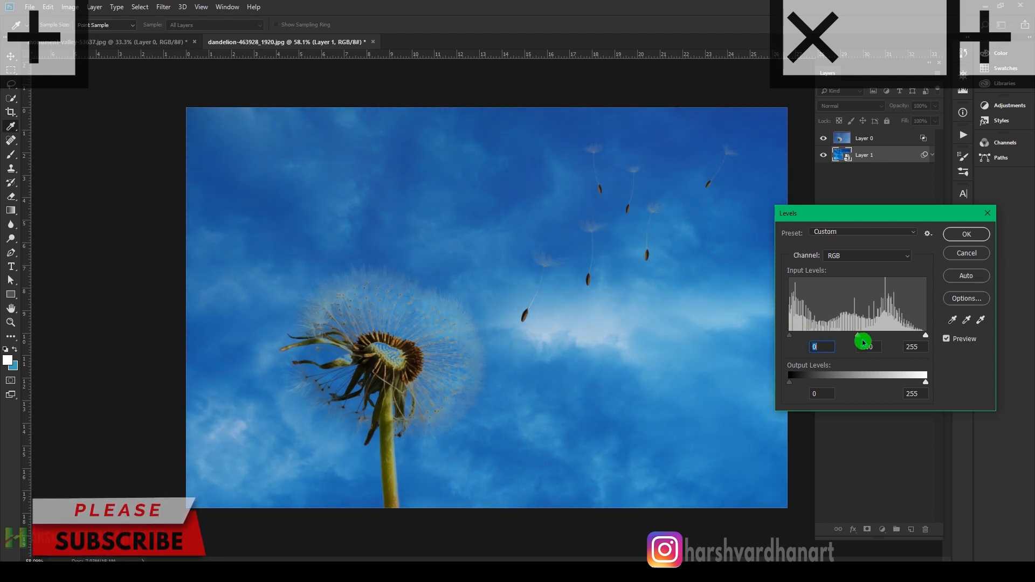
{"action": "mouse_move", "coordinate": [856, 340]}
{"action": "left_mouse_down"}
{"action": "mouse_move", "coordinate": [871, 337]}
{"action": "mouse_move", "coordinate": [859, 338]}
{"action": "left_mouse_up"}
{"action": "left_click", "coordinate": [924, 335]}
{"action": "left_click", "coordinate": [975, 255]}
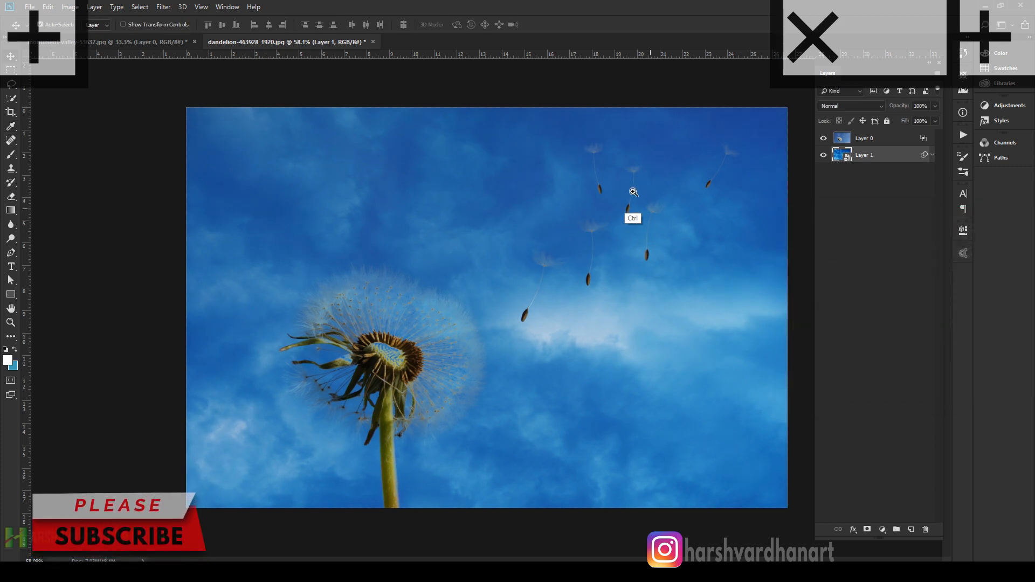
- Inspect how the flying dandelion seeds blend with the new sky, up close and in the whole image
{"action": "left_click_drag", "start_coordinate": [633, 189], "coordinate": [677, 217]}
{"action": "scroll", "coordinate": [640, 192], "scroll_direction": "down", "scroll_amount": 2}
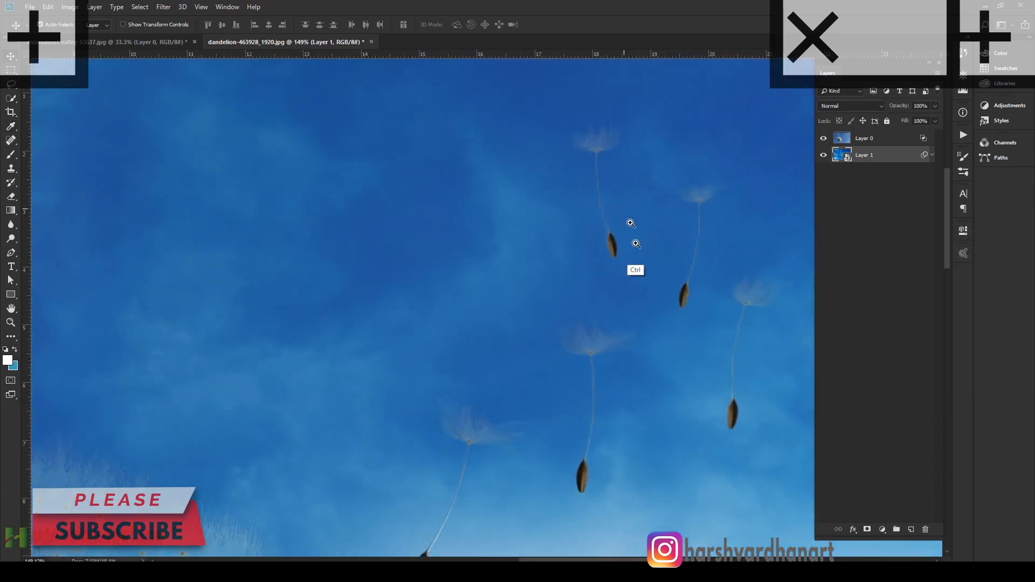
{"action": "scroll", "coordinate": [515, 259], "scroll_direction": "down", "scroll_amount": 3}
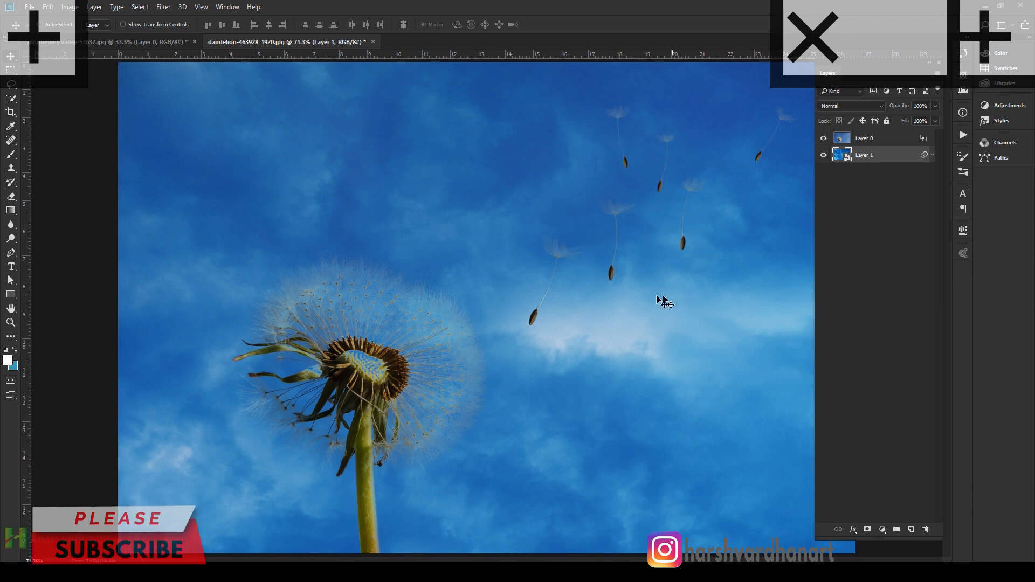
{"action": "left_click_drag", "start_coordinate": [617, 204], "coordinate": [633, 244]}
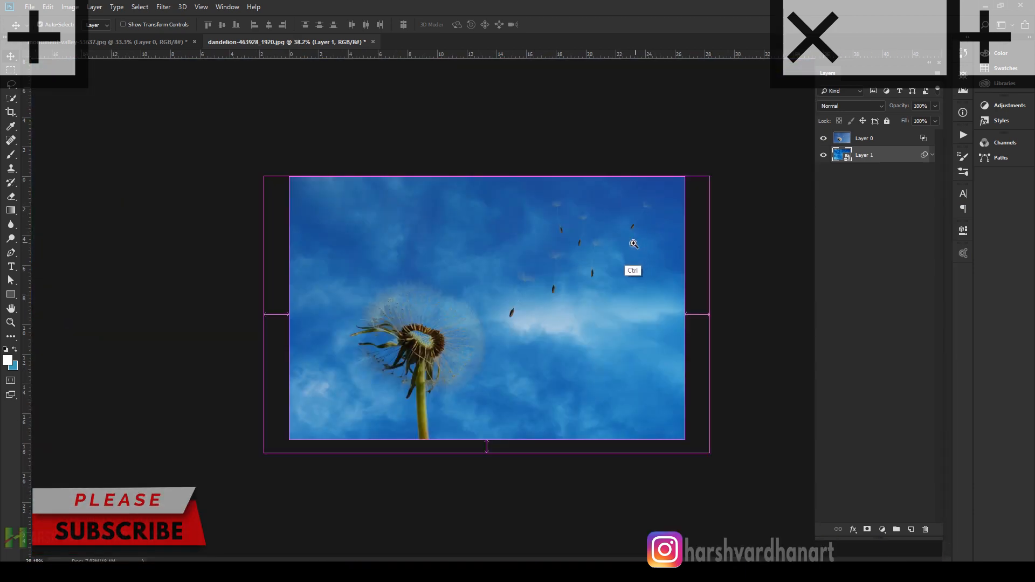